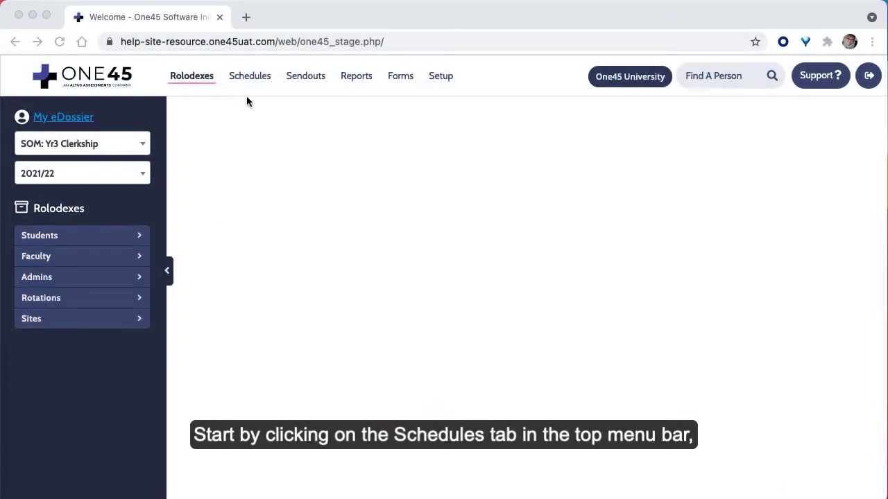
# Go to Schedules > Rotation Schedule, scroll back to July, and select the third learner's row.
pyautogui.click(248, 78)
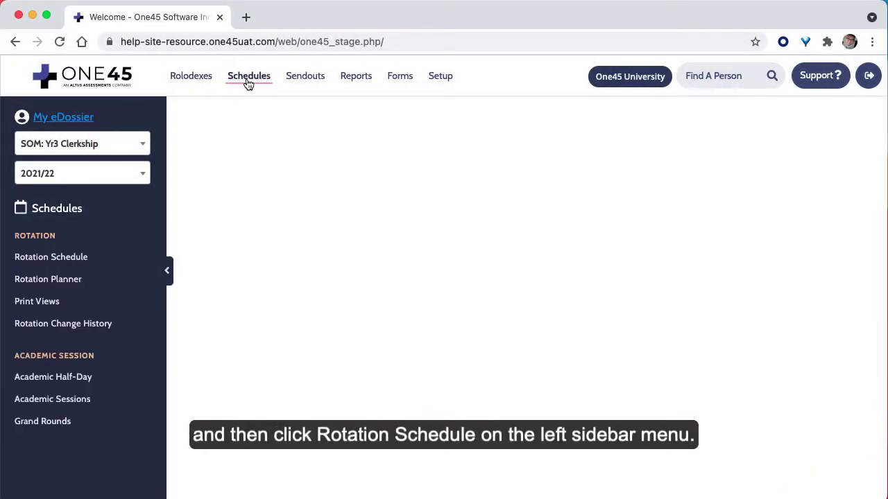
pyautogui.click(64, 258)
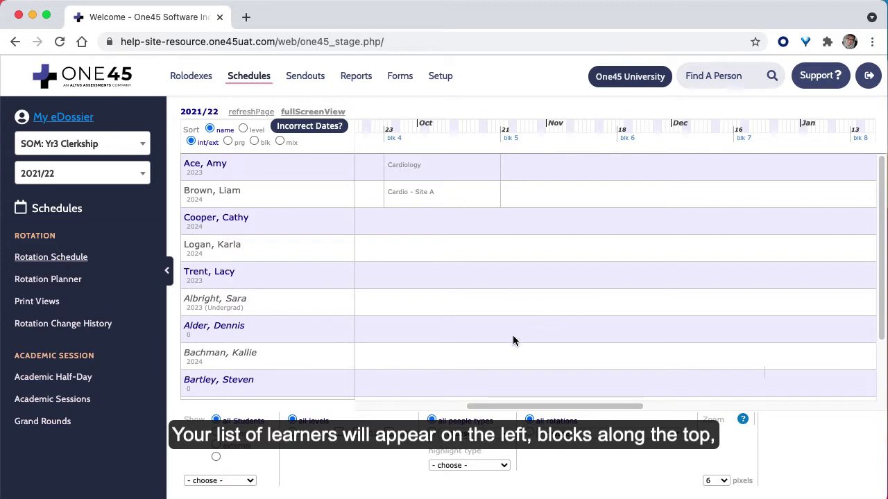
pyautogui.hscroll(-10, 512, 335)
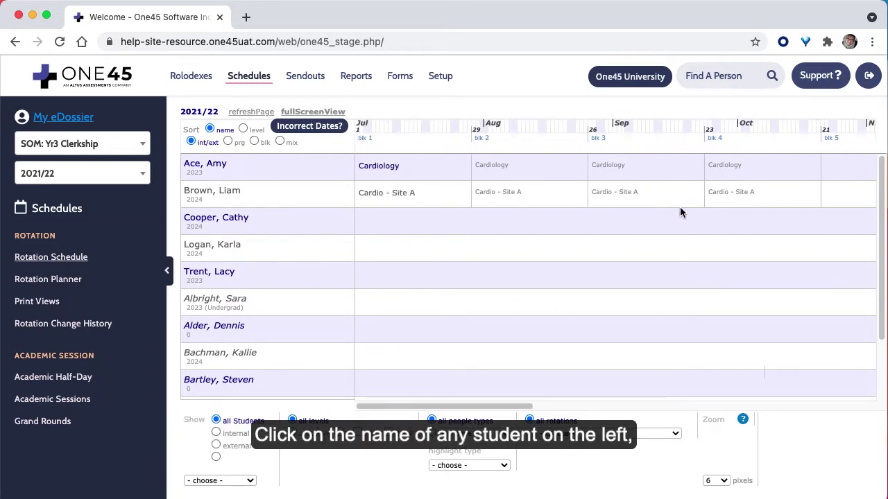
pyautogui.click(319, 220)
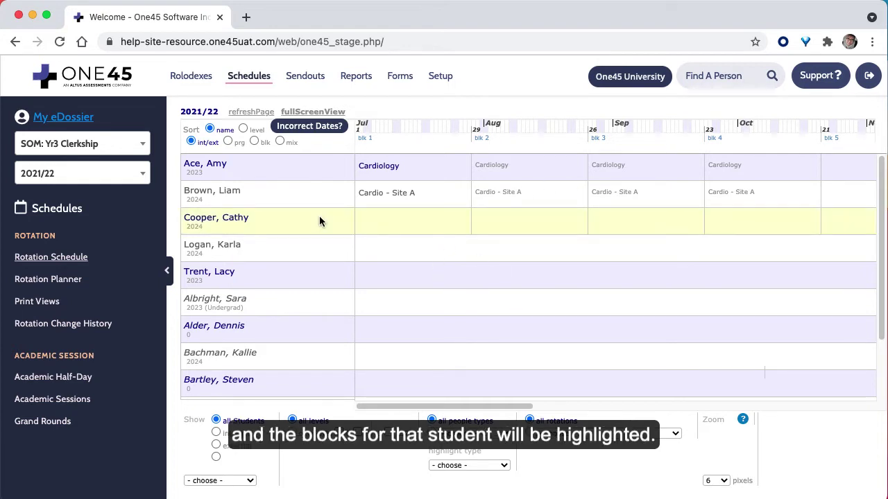
# Assign Elective 3 - Site A to the third learner's block 1 and save.
pyautogui.click(398, 229)
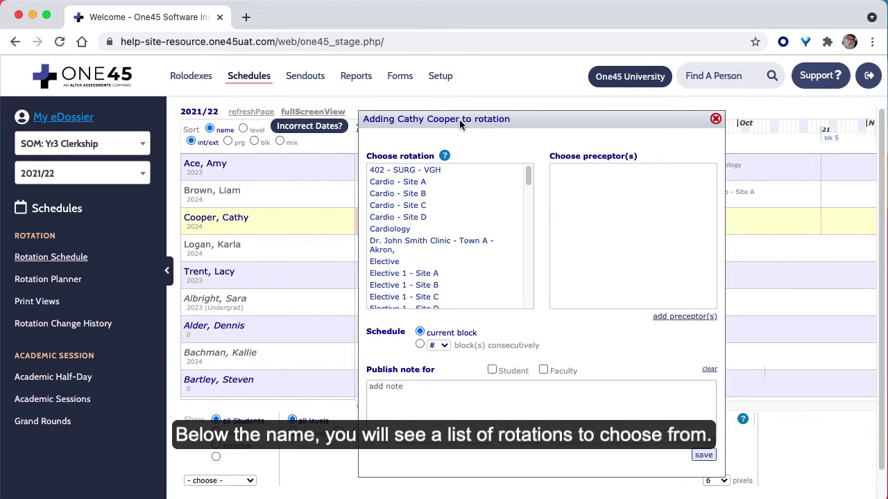
pyautogui.click(429, 171)
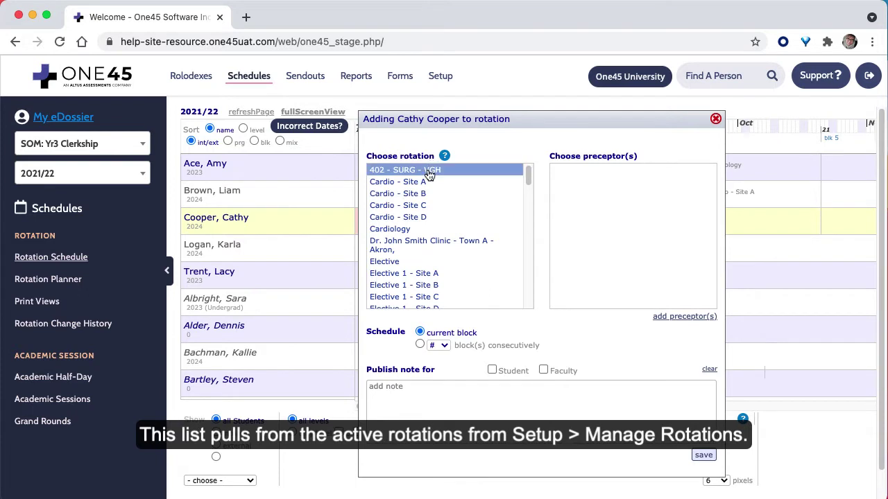
pyautogui.moveTo(429, 173); pyautogui.dragTo(434, 262)
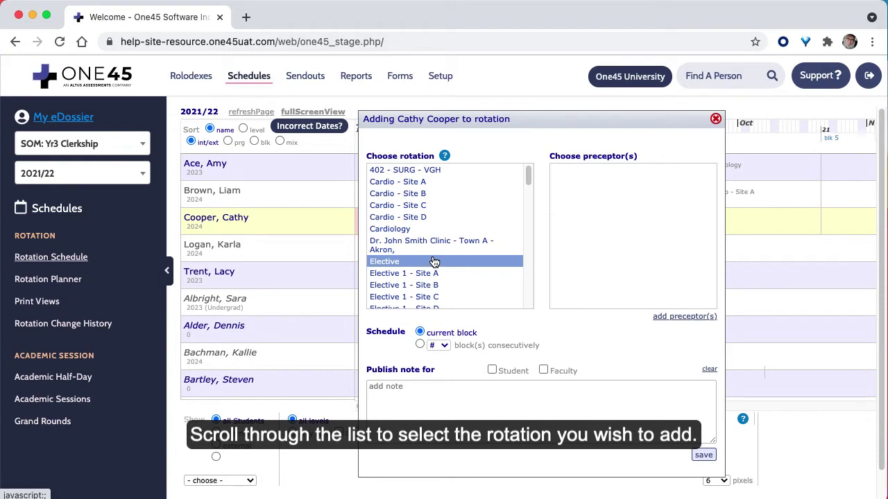
pyautogui.scroll(-5, 433, 262)
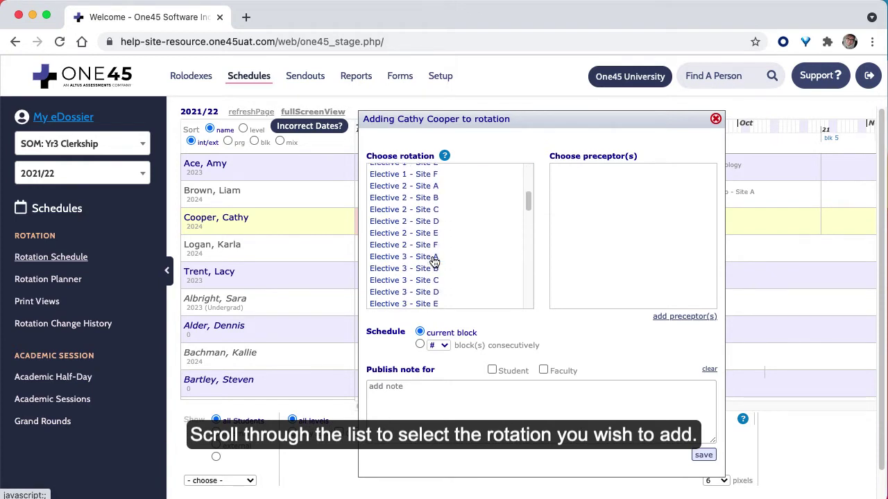
pyautogui.click(434, 257)
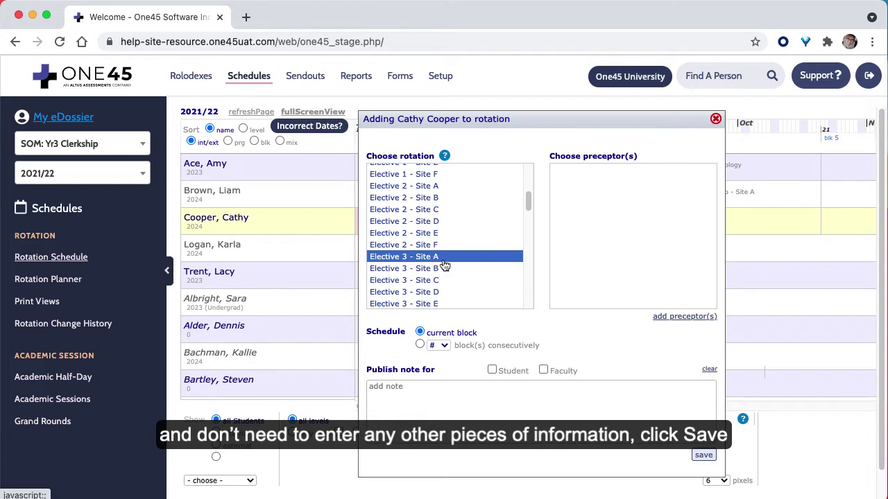
pyautogui.click(704, 456)
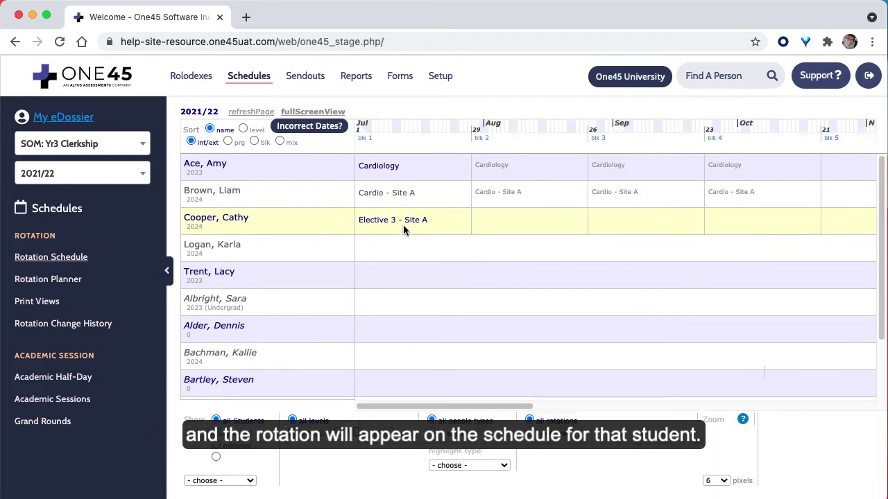
# Book the fourth learner into 402 - SURG - VGH for 3 consecutive blocks from block 1 and save.
pyautogui.click(273, 255)
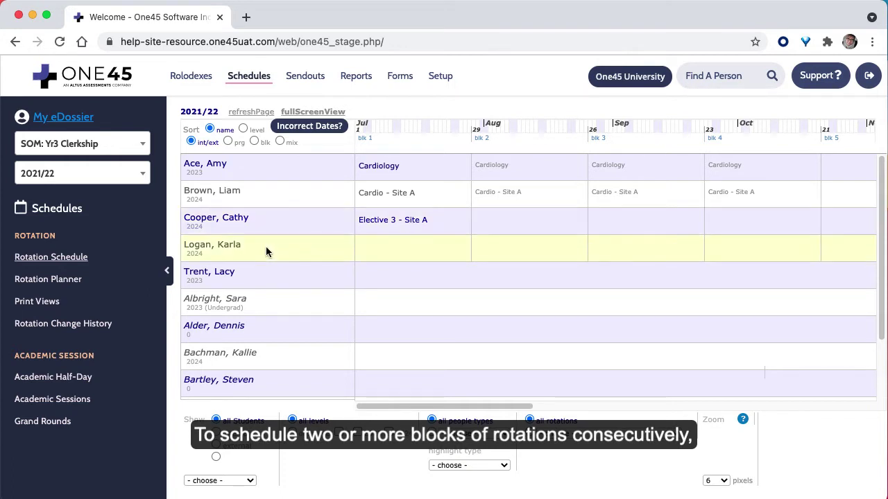
pyautogui.click(411, 254)
pyautogui.click(424, 170)
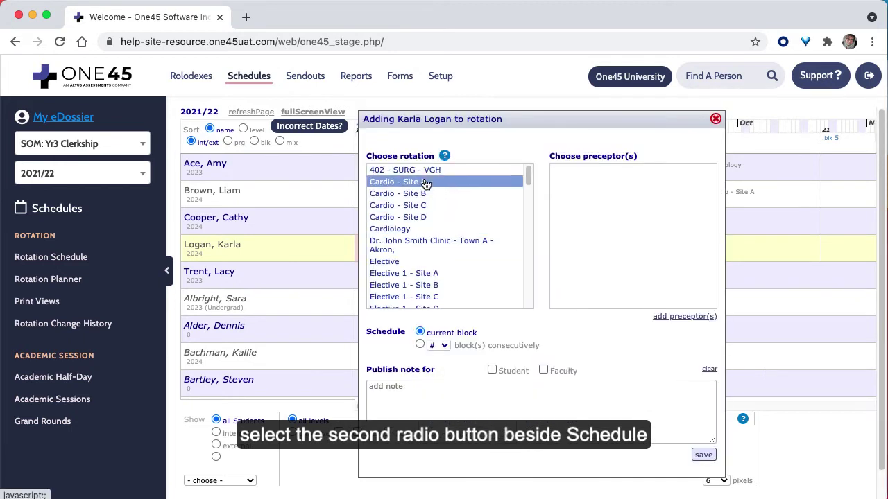
pyautogui.click(420, 345)
pyautogui.click(441, 347)
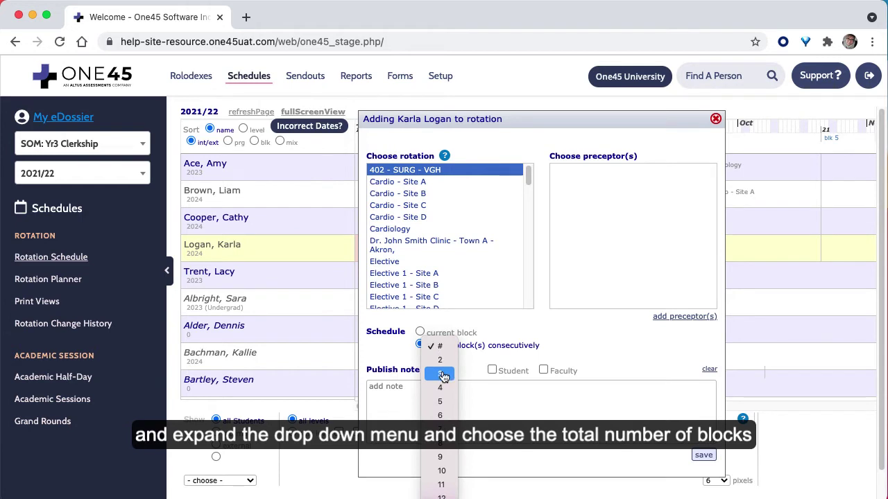
pyautogui.click(442, 375)
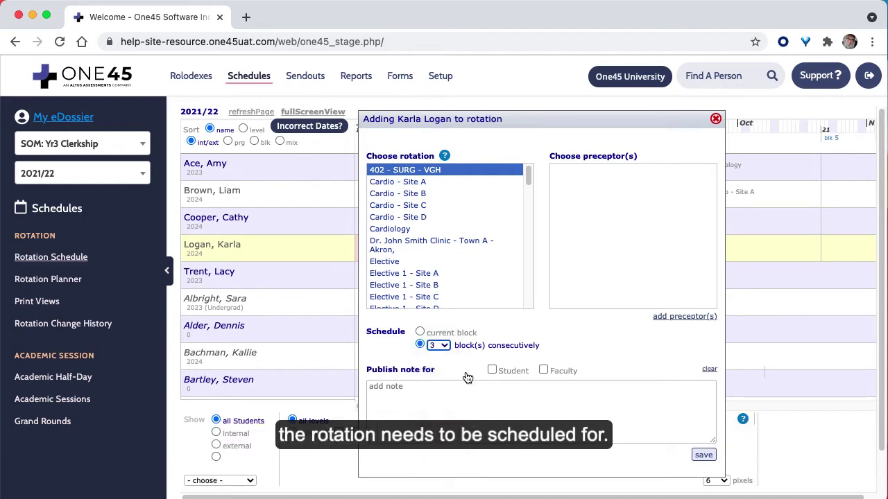
pyautogui.click(701, 456)
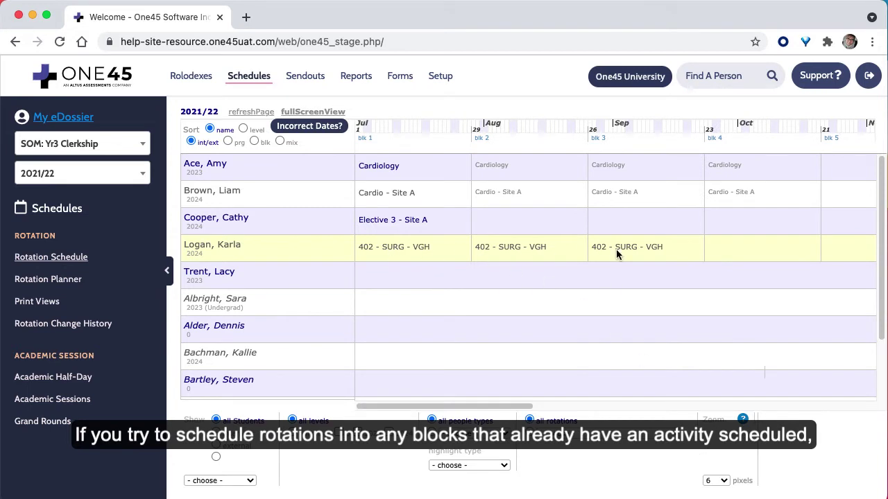
pyautogui.click(424, 228)
pyautogui.click(424, 246)
pyautogui.click(423, 250)
pyautogui.click(431, 182)
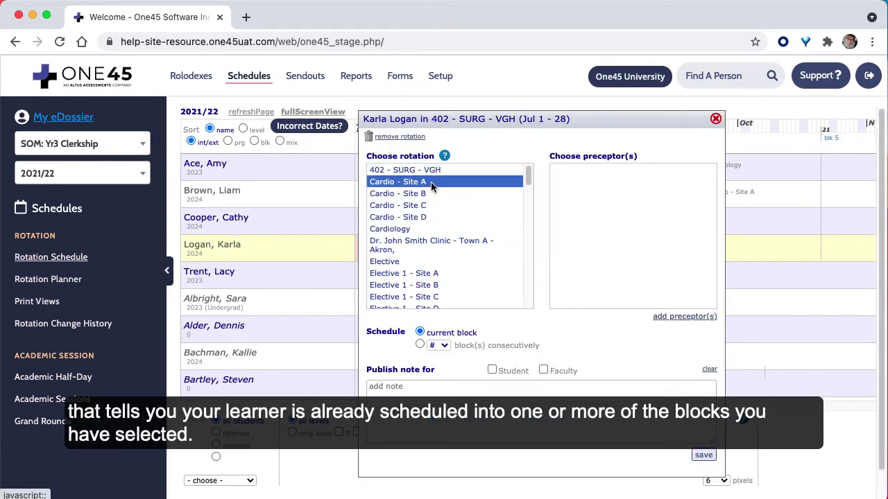
pyautogui.click(420, 345)
pyautogui.click(440, 345)
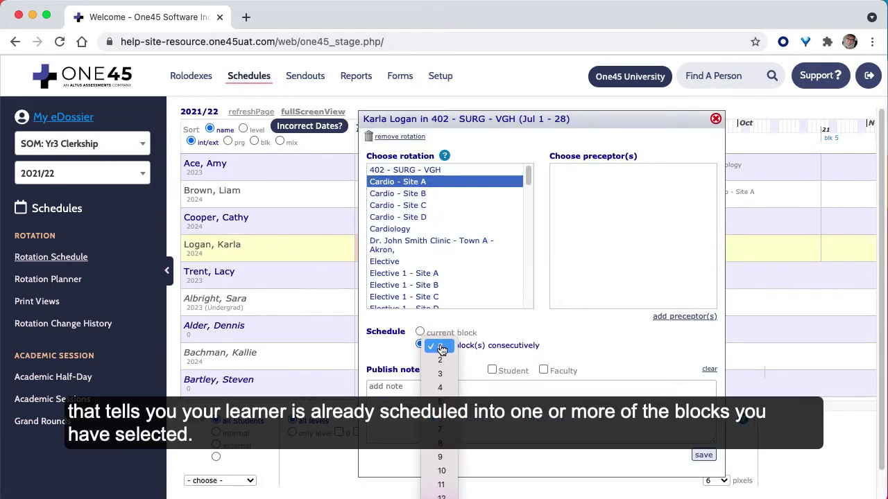
pyautogui.click(442, 393)
pyautogui.click(703, 455)
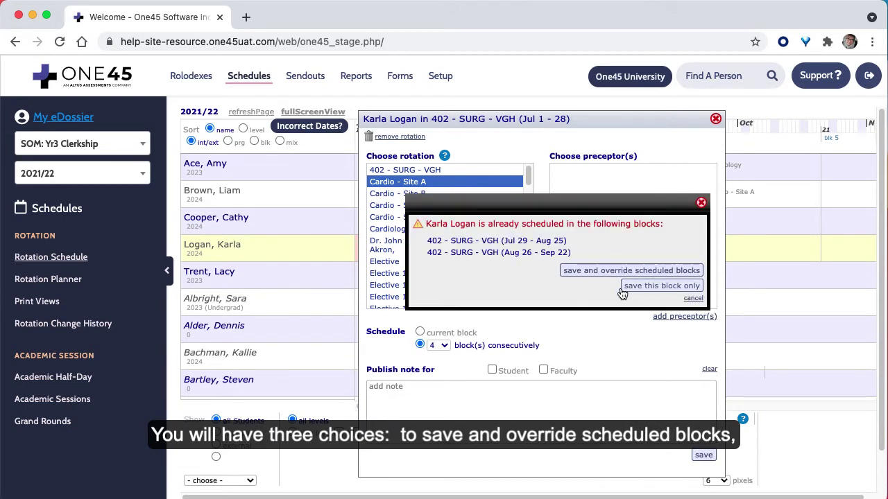
pyautogui.click(693, 299)
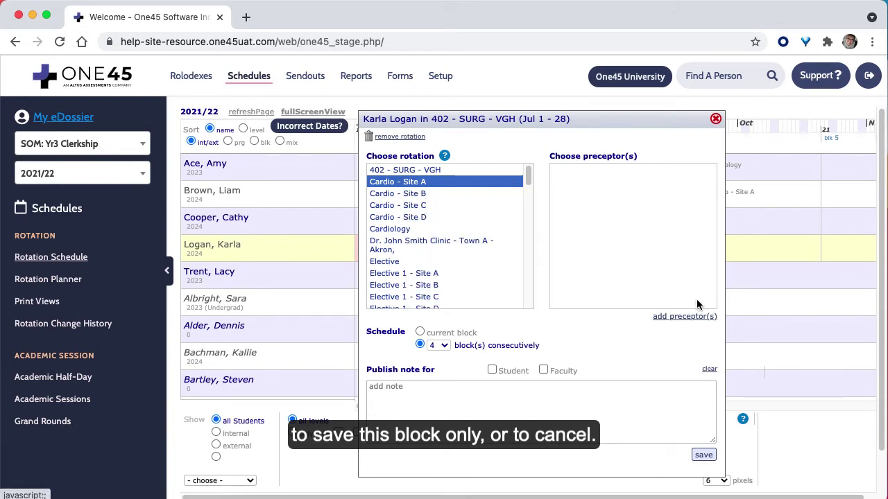
pyautogui.click(714, 119)
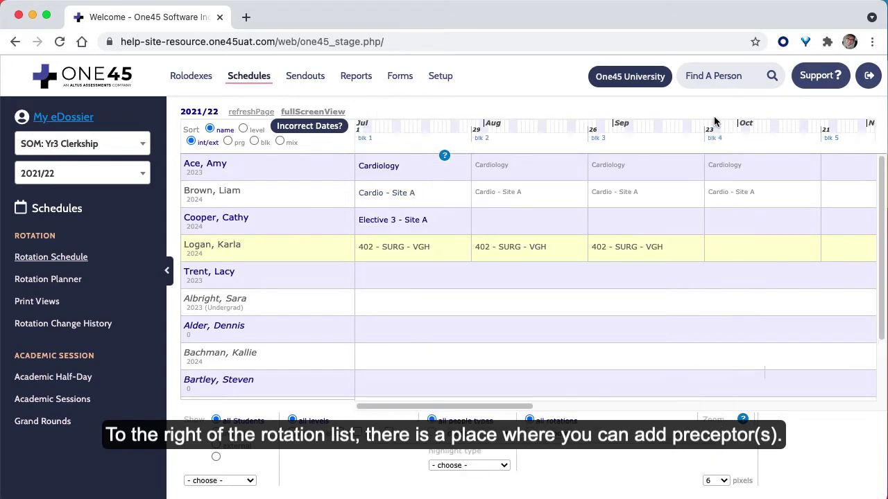
# Start a rotation in the fifth learner's first block and choose 402 - SURG - VGH.
pyautogui.click(387, 278)
pyautogui.click(414, 206)
pyautogui.moveTo(415, 206); pyautogui.dragTo(421, 172)
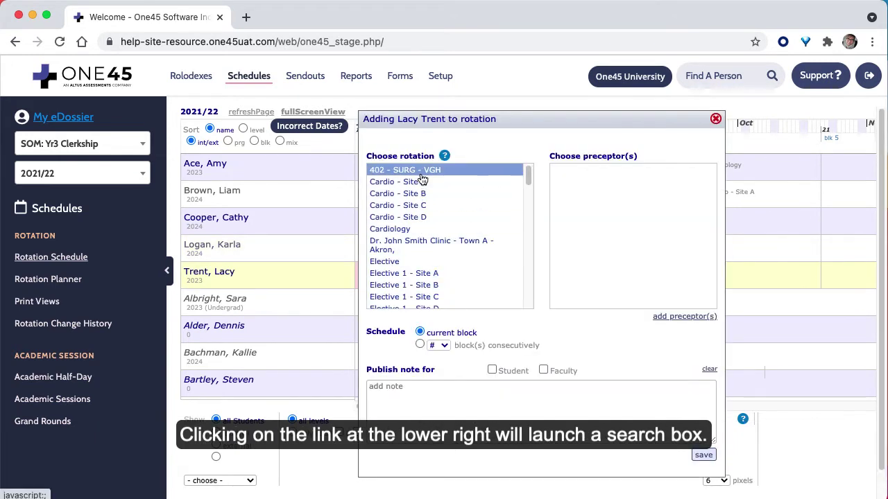
# Search All Faculty by last name and add the matching faculty member as preceptor.
pyautogui.click(670, 320)
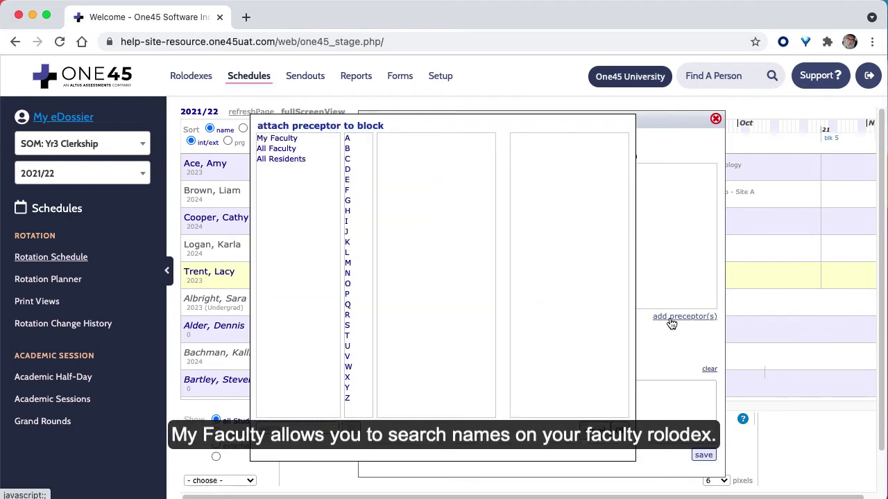
pyautogui.click(292, 141)
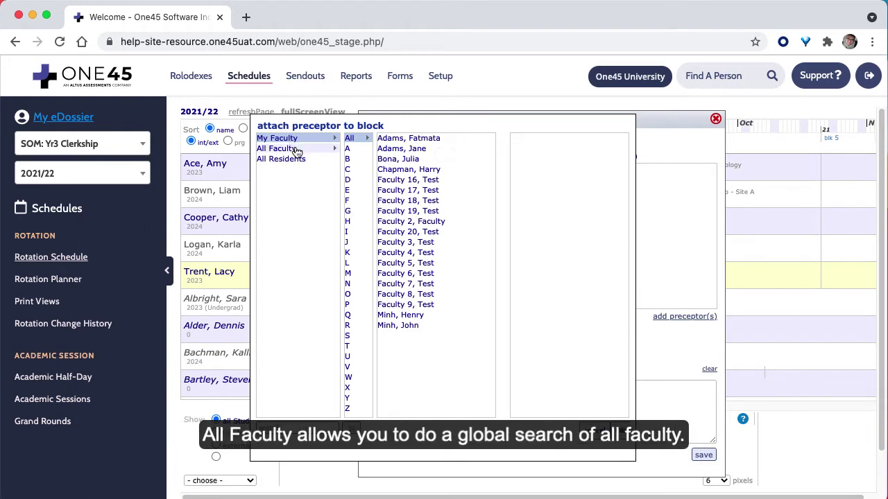
pyautogui.click(296, 149)
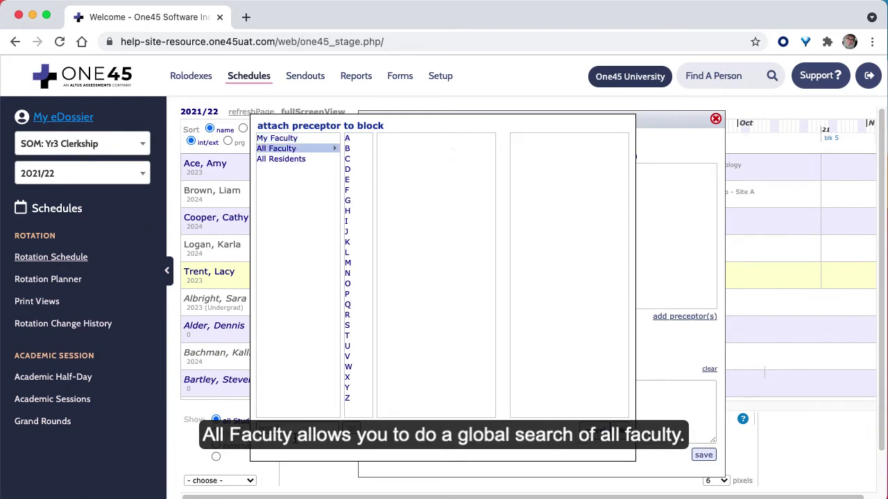
pyautogui.click(295, 428)
pyautogui.write('smith')
pyautogui.press('Return')
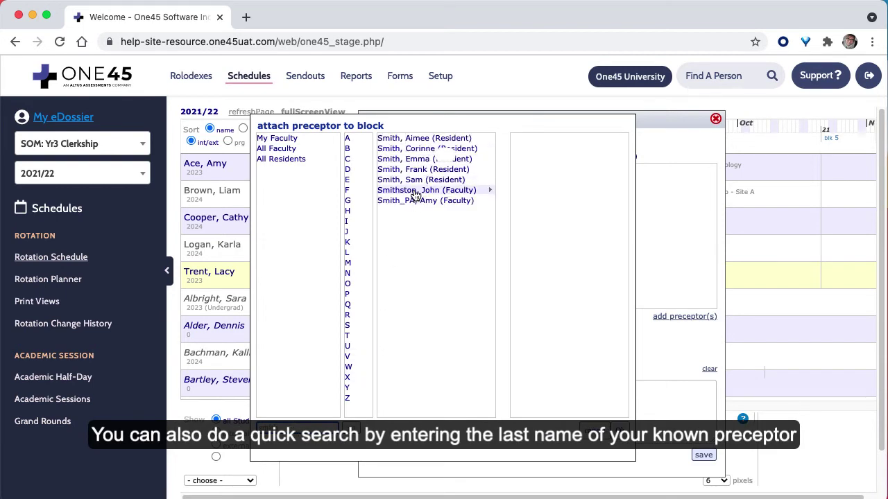
pyautogui.click(432, 192)
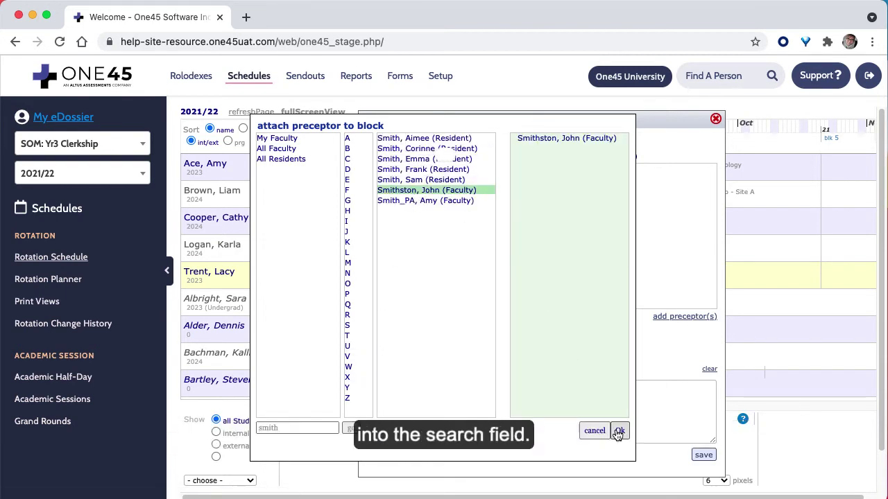
pyautogui.click(616, 431)
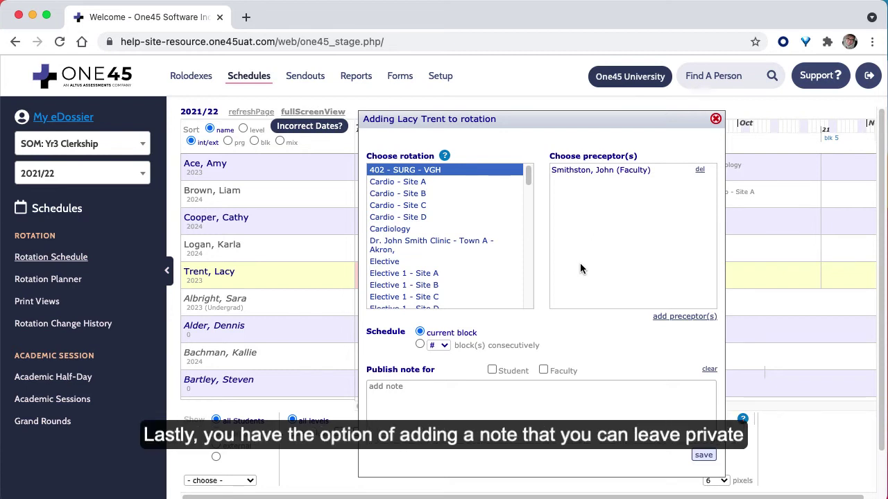
# Add the note 'add a note', publish it to Student and Faculty, and save the rotation.
pyautogui.click(402, 399)
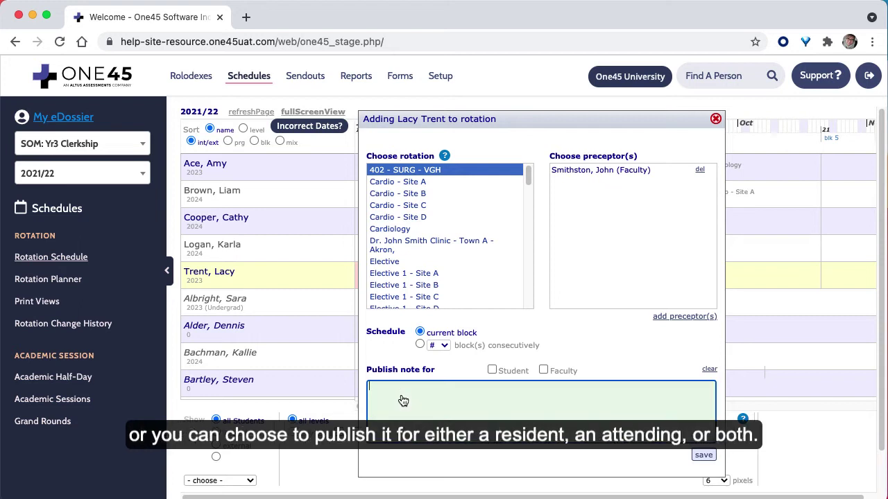
pyautogui.write('add a note')
pyautogui.click(492, 369)
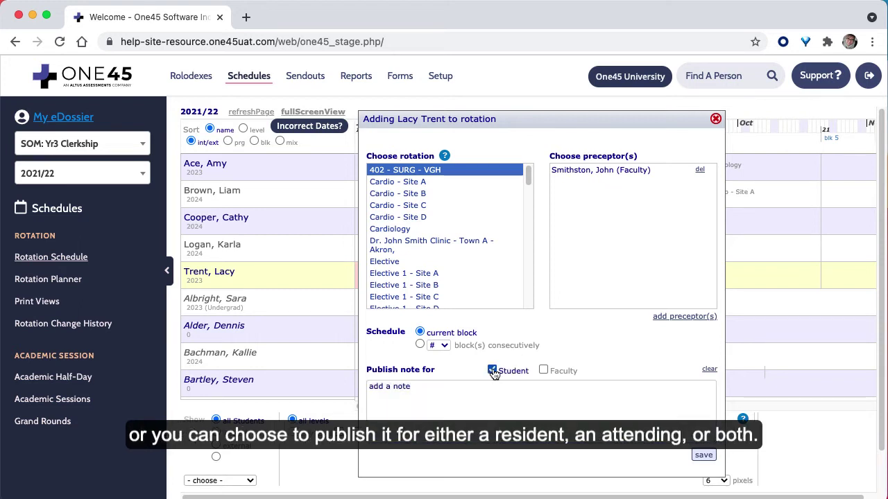
pyautogui.click(544, 370)
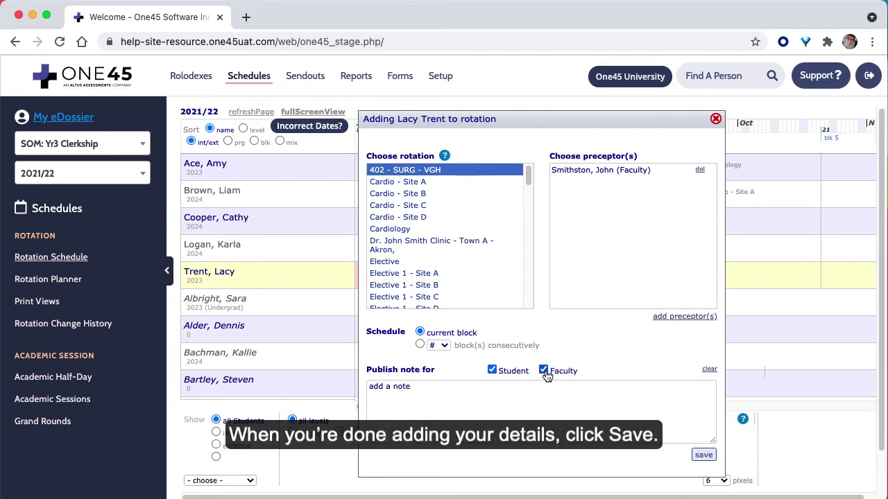
pyautogui.click(703, 456)
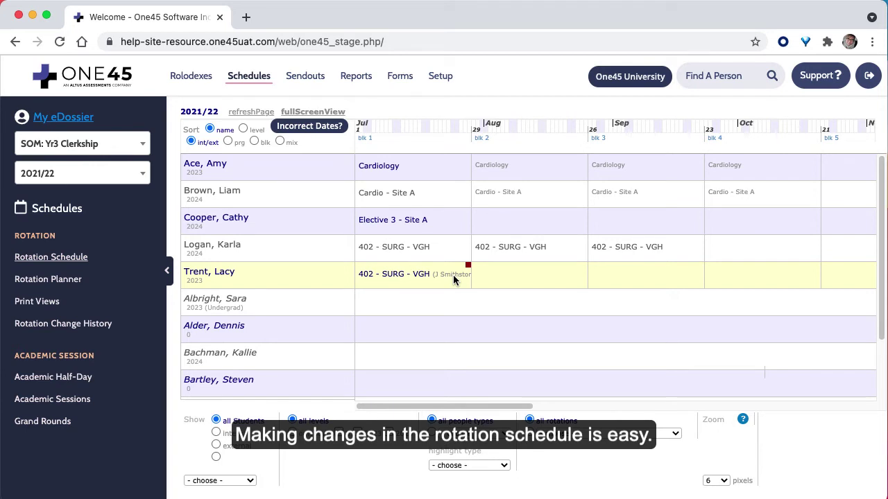
# Delete the preceptor, unpublish the note for Faculty, and remove the block-1 402 - SURG - VGH rotation.
pyautogui.click(417, 280)
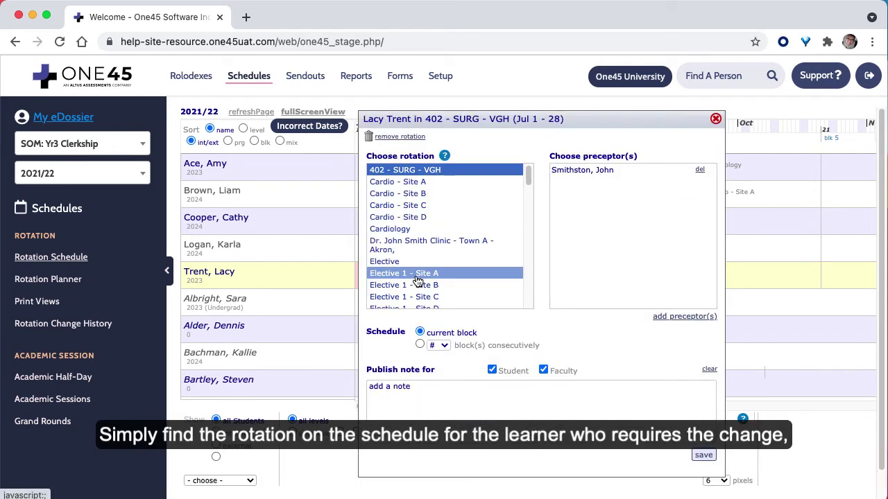
pyautogui.click(700, 171)
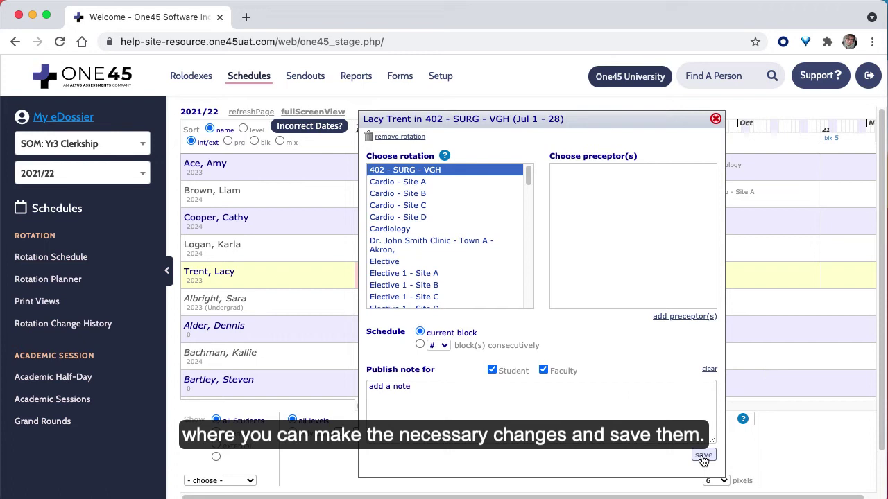
pyautogui.click(555, 372)
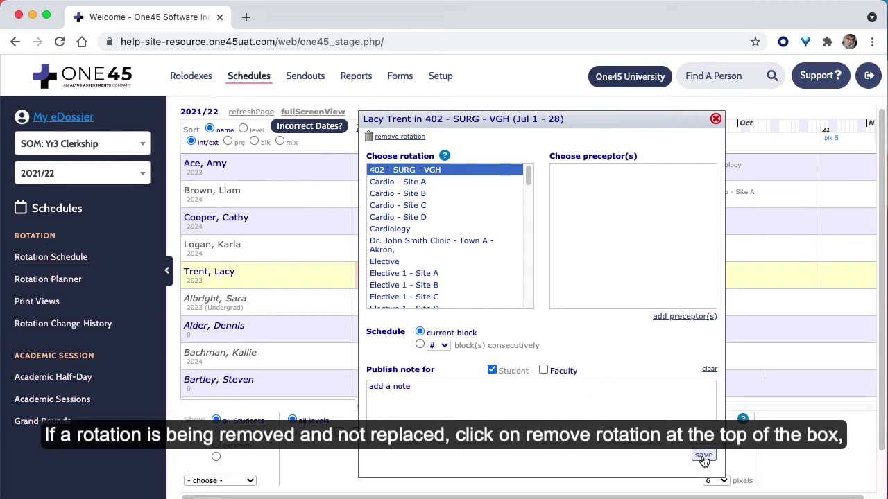
pyautogui.click(400, 137)
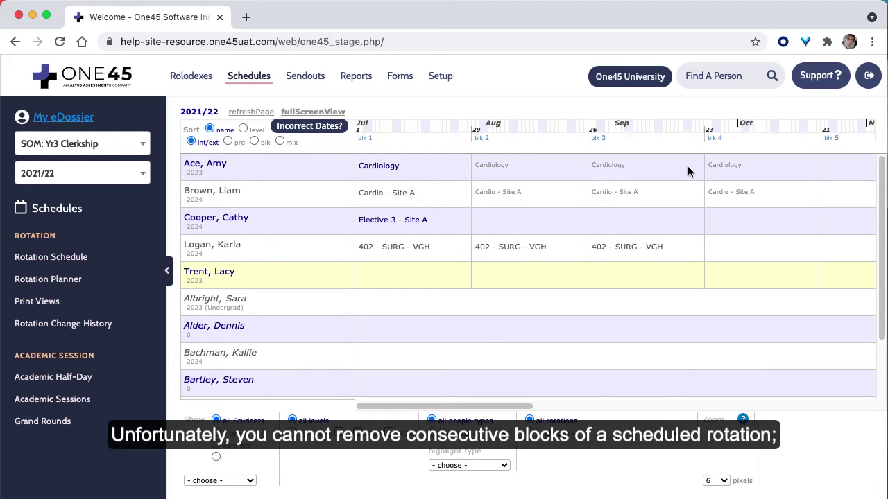
# Remove the first learner's Cardiology rotation from blocks 1, 2, 3 and 4.
pyautogui.click(386, 179)
pyautogui.click(387, 179)
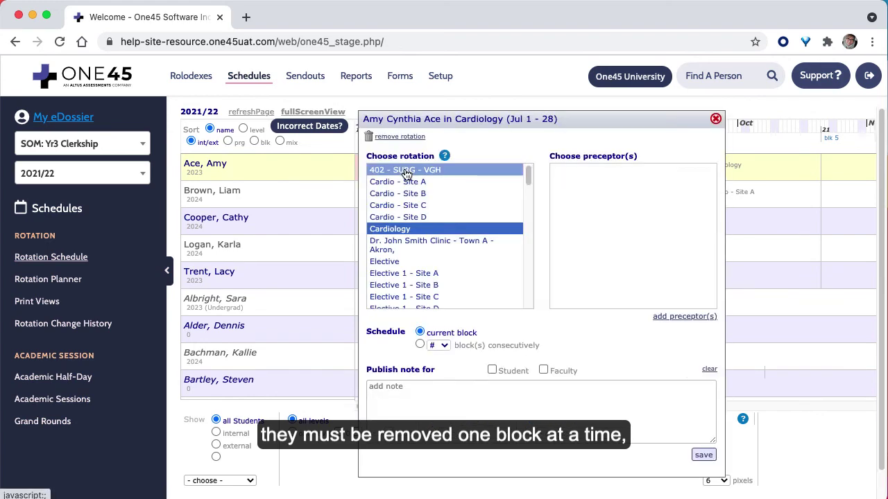
pyautogui.click(405, 137)
pyautogui.click(505, 167)
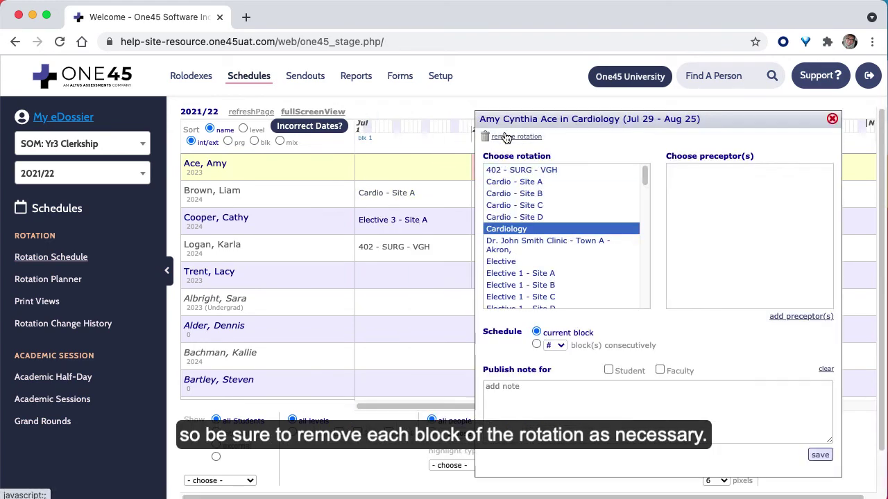
pyautogui.click(506, 137)
pyautogui.click(619, 166)
pyautogui.click(566, 139)
pyautogui.click(748, 169)
pyautogui.click(565, 139)
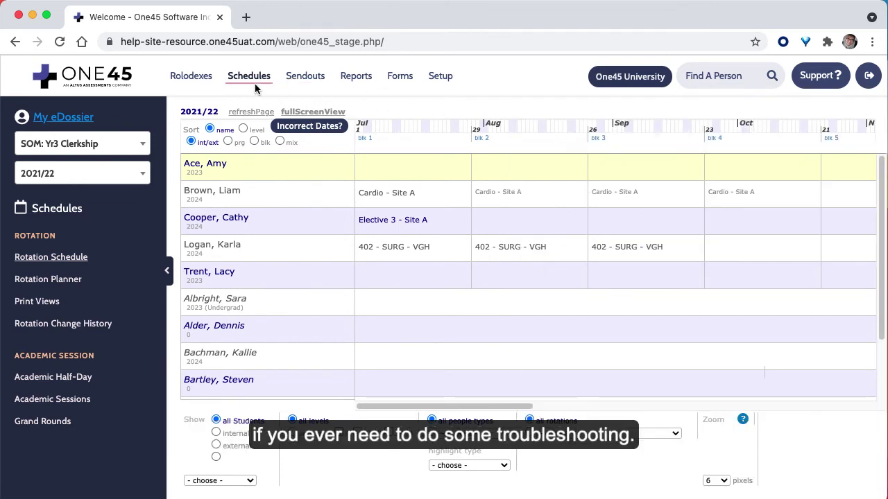
# Show Rotation Change History from Sep 13 2021 to Sep 16 2021.
pyautogui.click(63, 319)
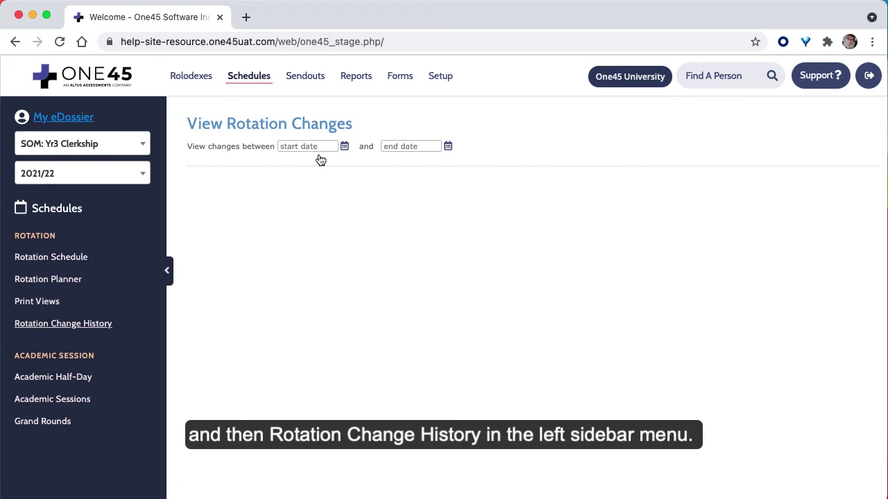
pyautogui.click(345, 147)
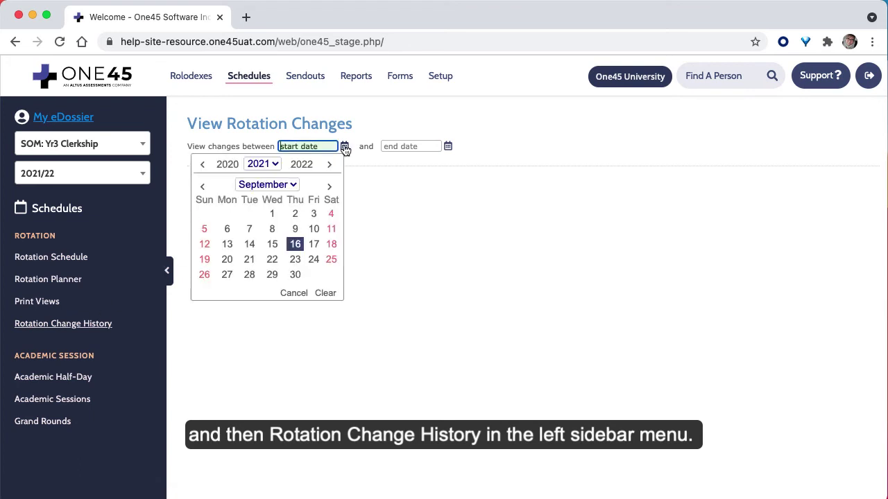
pyautogui.click(226, 245)
pyautogui.click(447, 147)
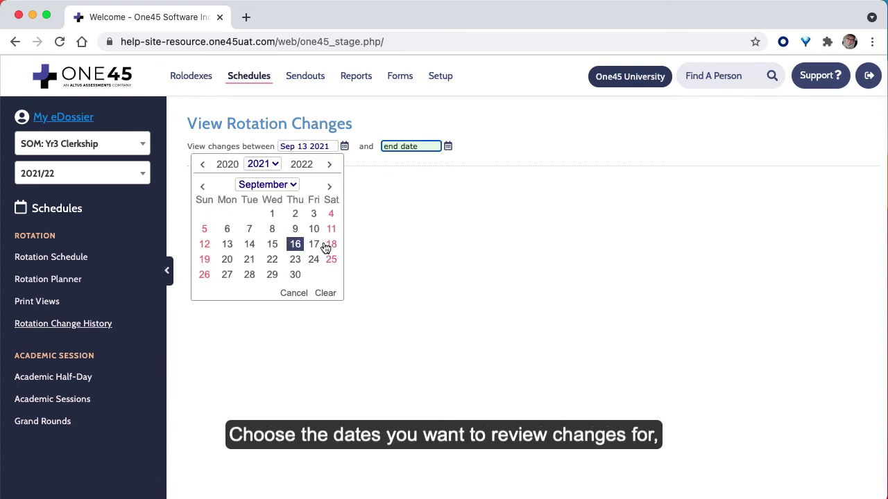
pyautogui.click(322, 243)
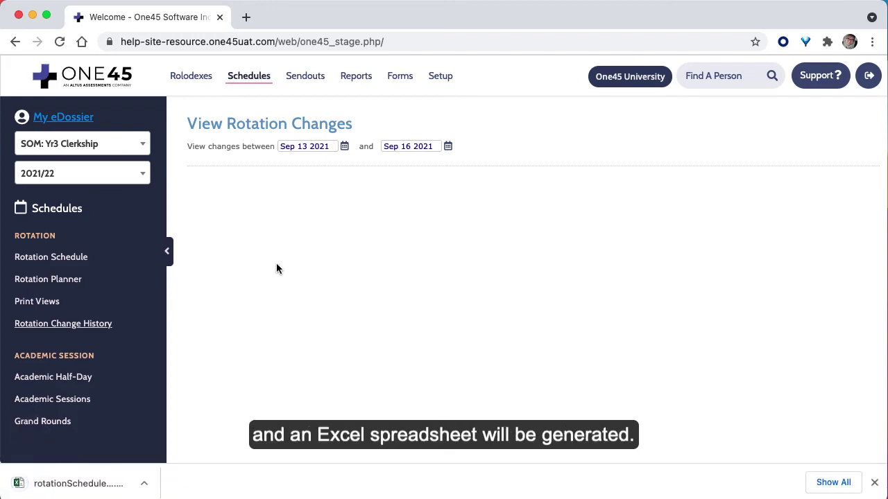
# Open the downloaded rotationSchedule spreadsheet in Excel.
pyautogui.click(90, 479)
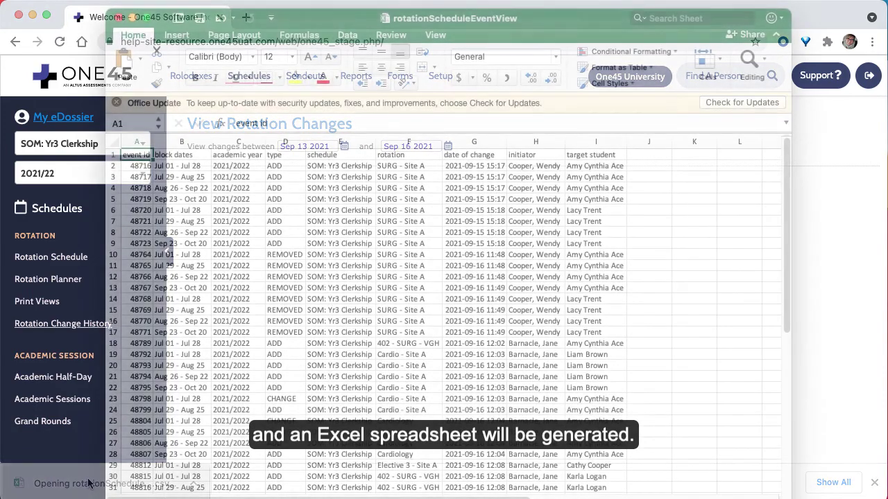